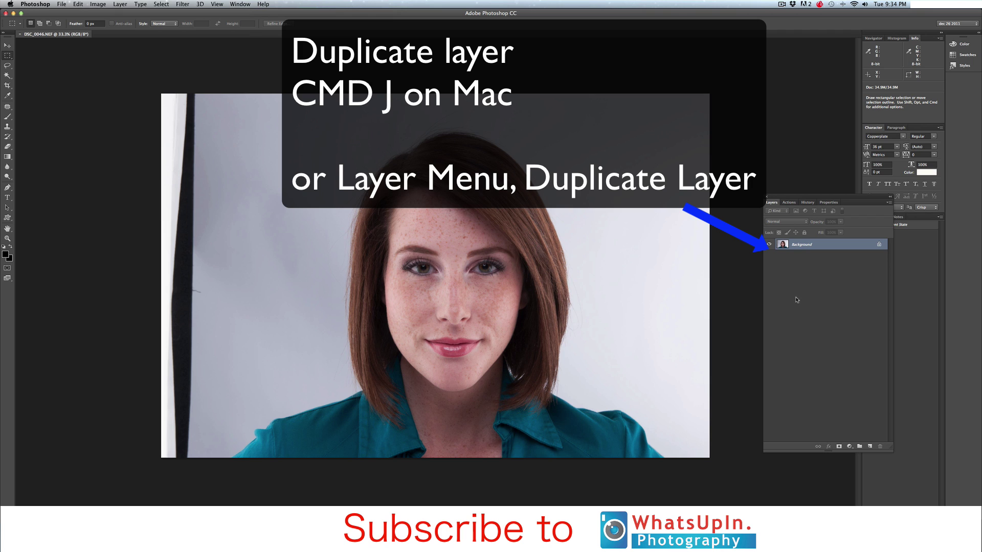
Step: Duplicate the portrait to Layer 1 and marquee a thin backdrop strip near the left edge
key("super+j")
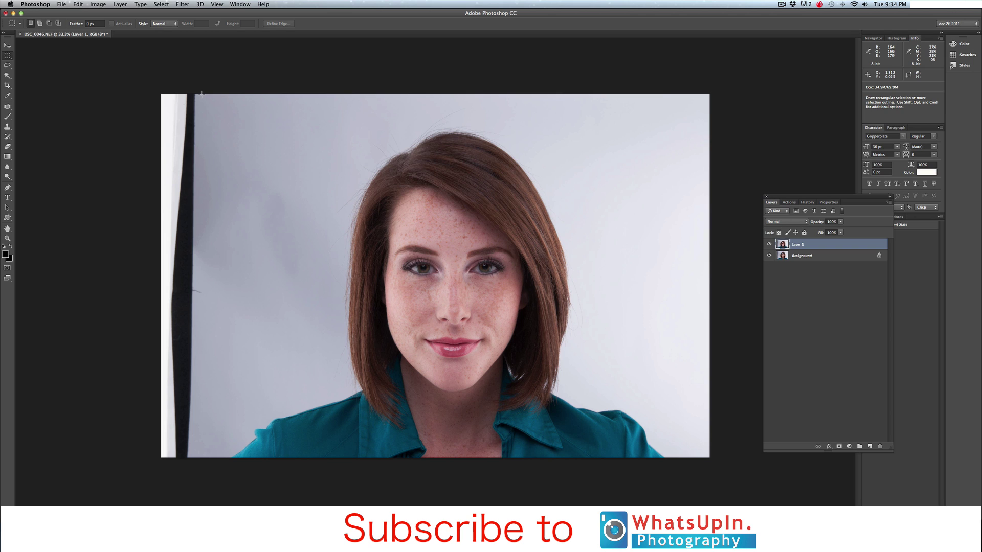
mouse_move(202, 92)
left_mouse_down()
mouse_move(224, 323)
mouse_move(208, 459)
left_mouse_up()
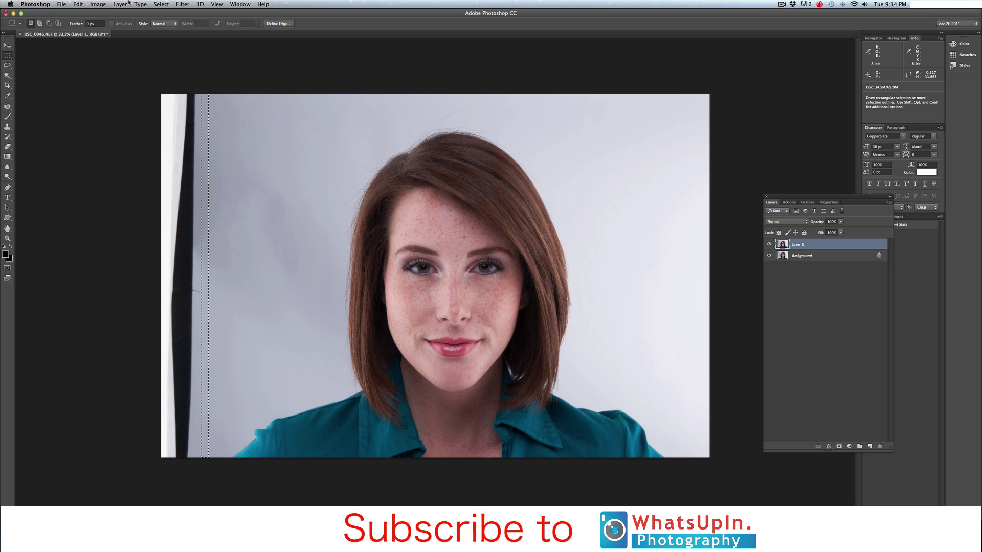
Step: Free Transform the strip leftward over the dark stand to the canvas edge, commit, and deselect
left_click(77, 5)
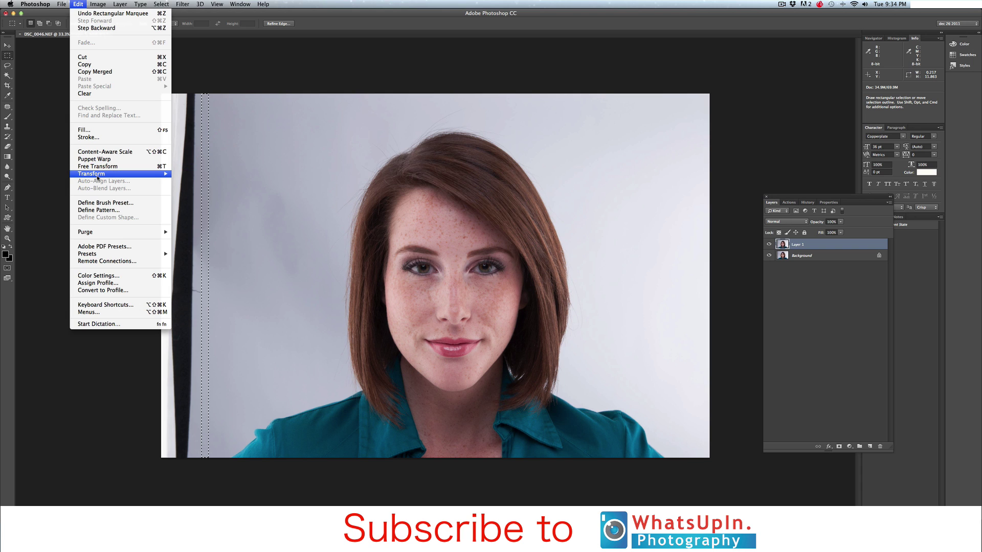
mouse_move(92, 173)
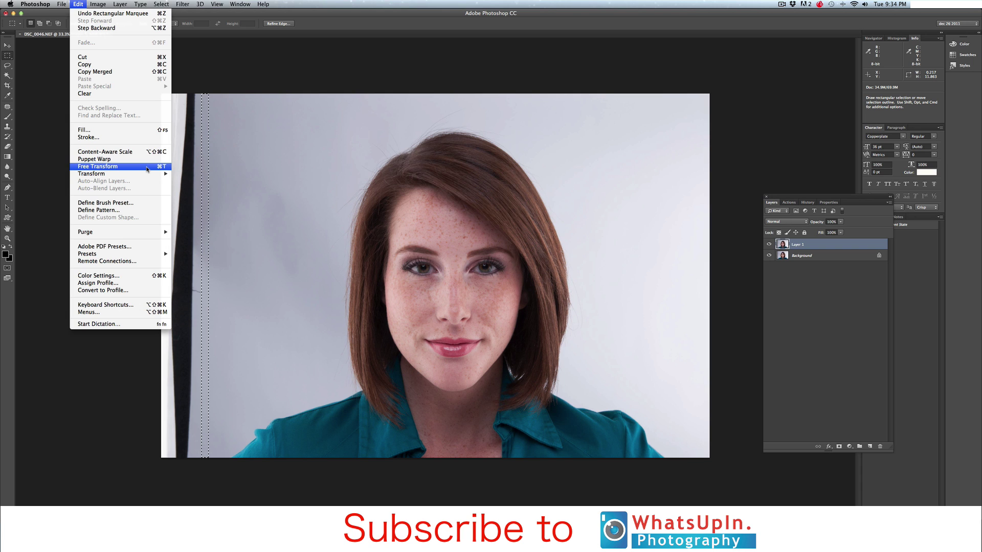
left_click(147, 167)
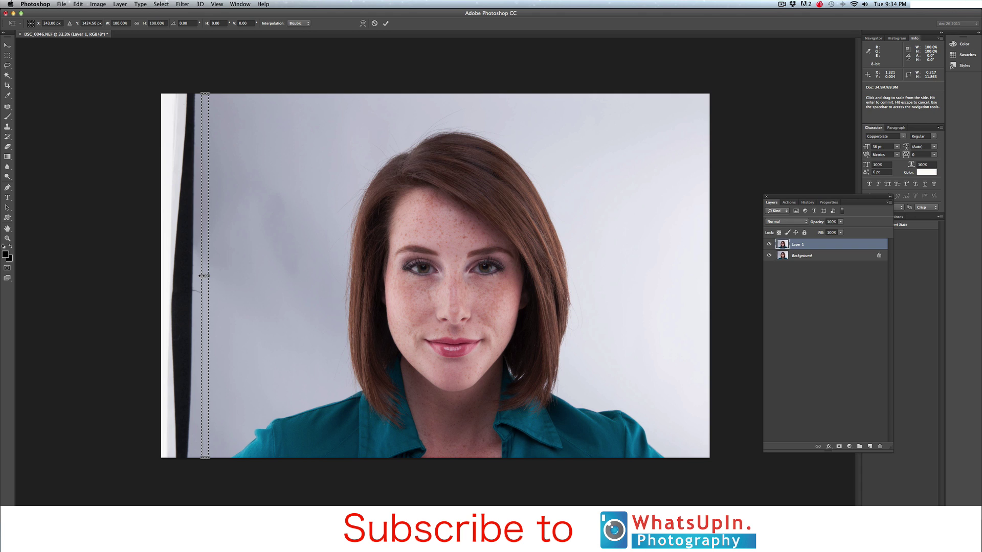
left_click_drag(201, 275, 160, 275)
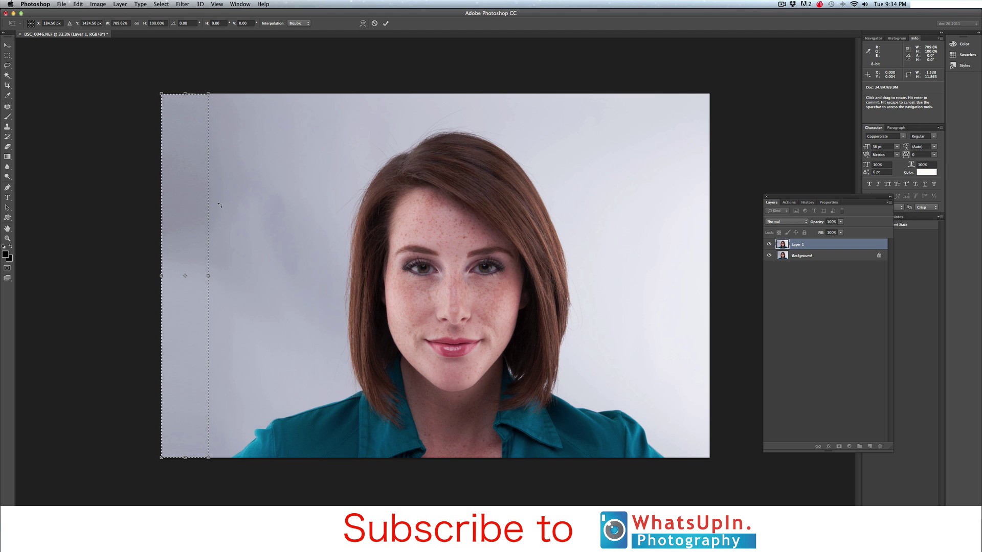
key("Return")
key("ctrl+d")
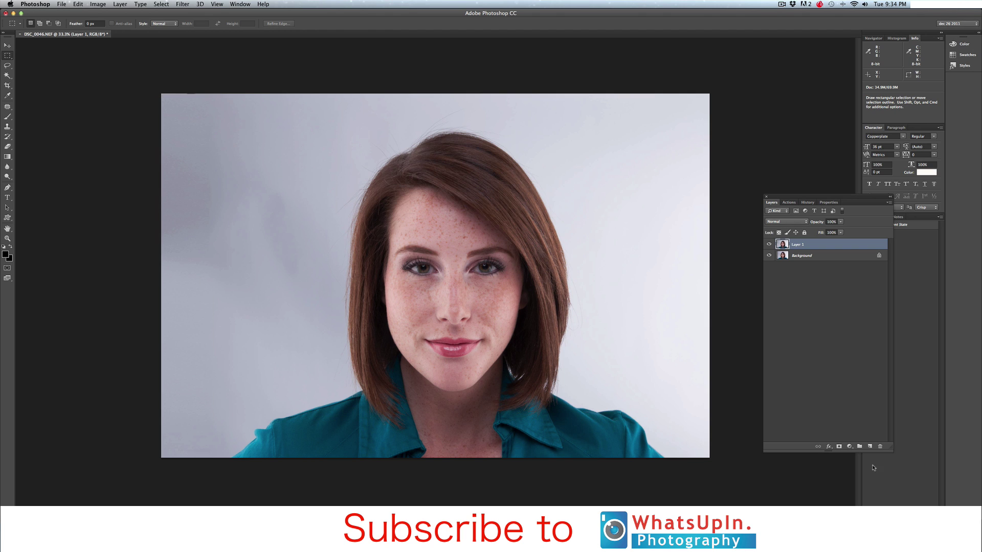
Step: Add a Levels adjustment layer and pull the white-point slider left until the backdrop is nearly white
left_click(849, 448)
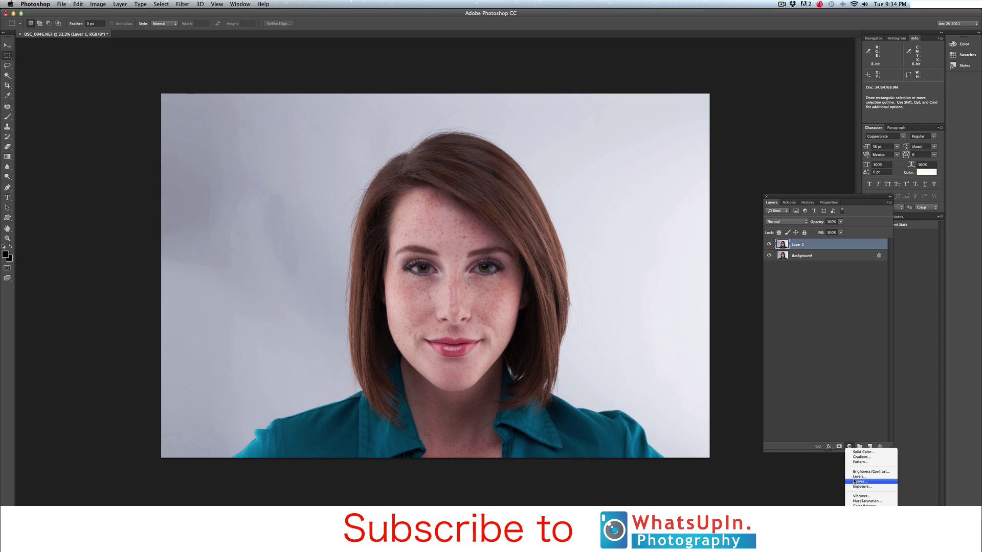
left_click(853, 477)
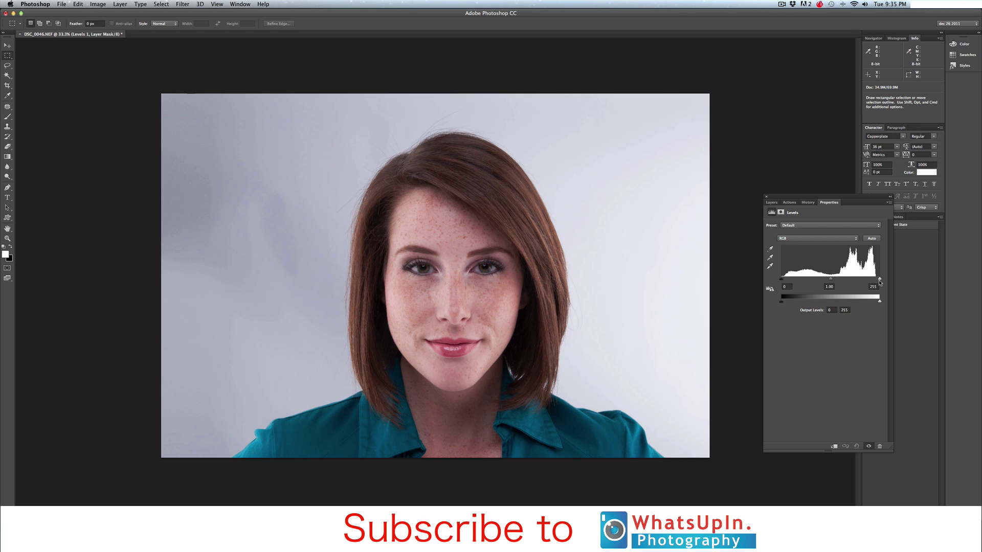
left_click_drag(880, 282, 865, 282)
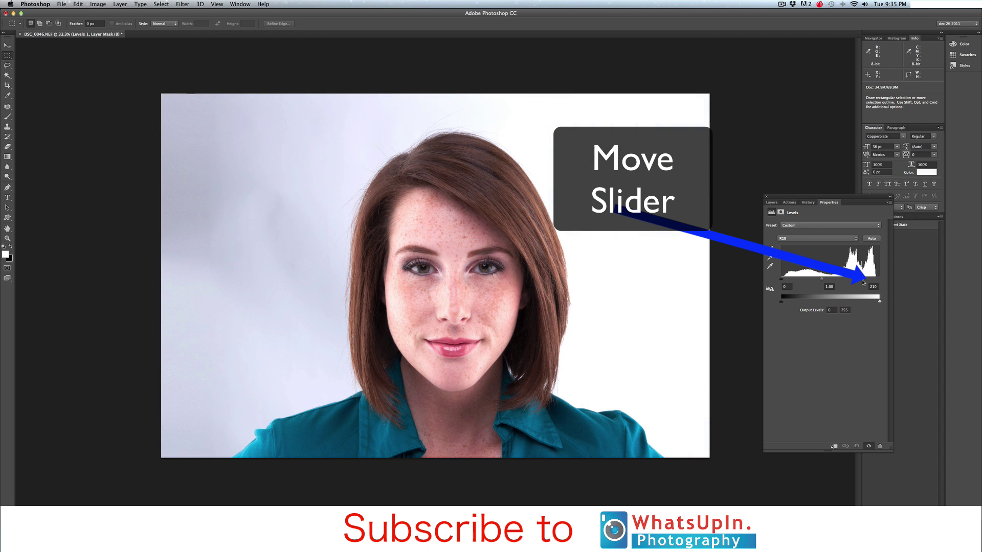
left_click_drag(860, 282, 854, 282)
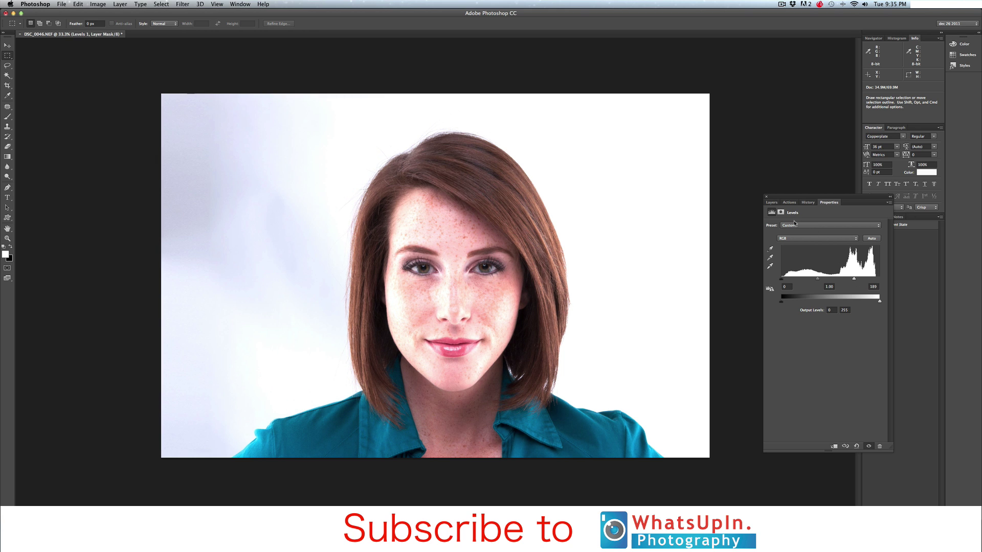
Step: Invert the Levels mask and paint it white with a ~600 brush over the upper-left, lower-left and top-right backdrop
left_click(774, 203)
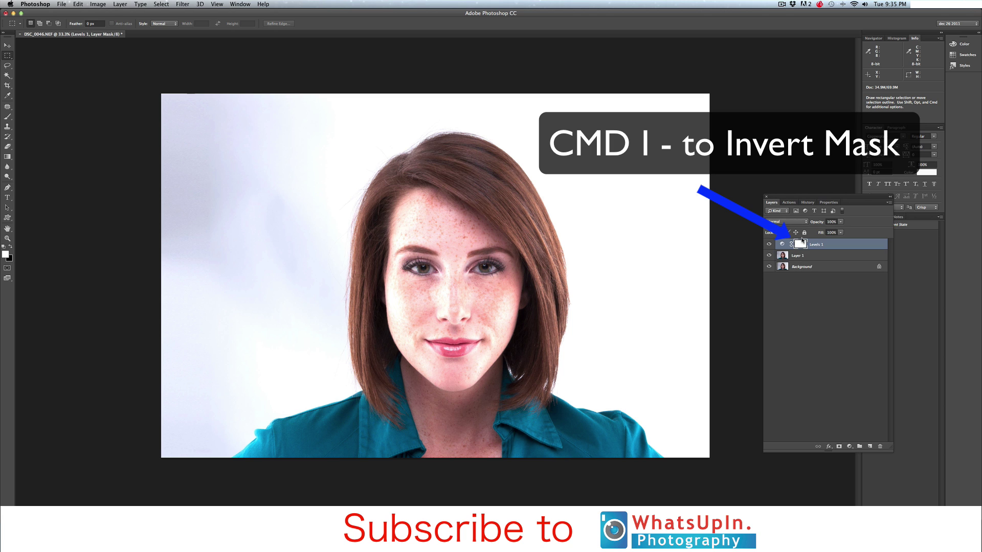
key("super+i")
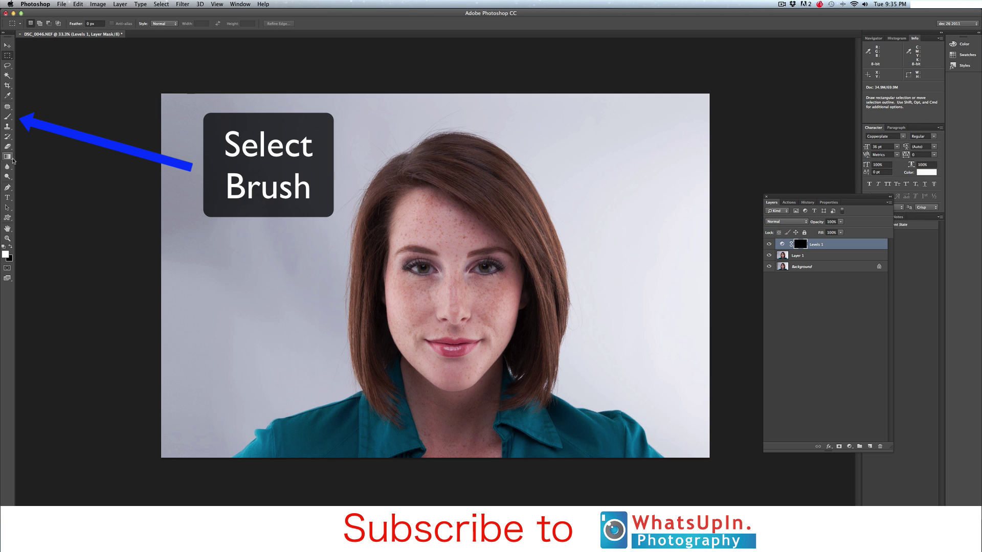
left_click(8, 117)
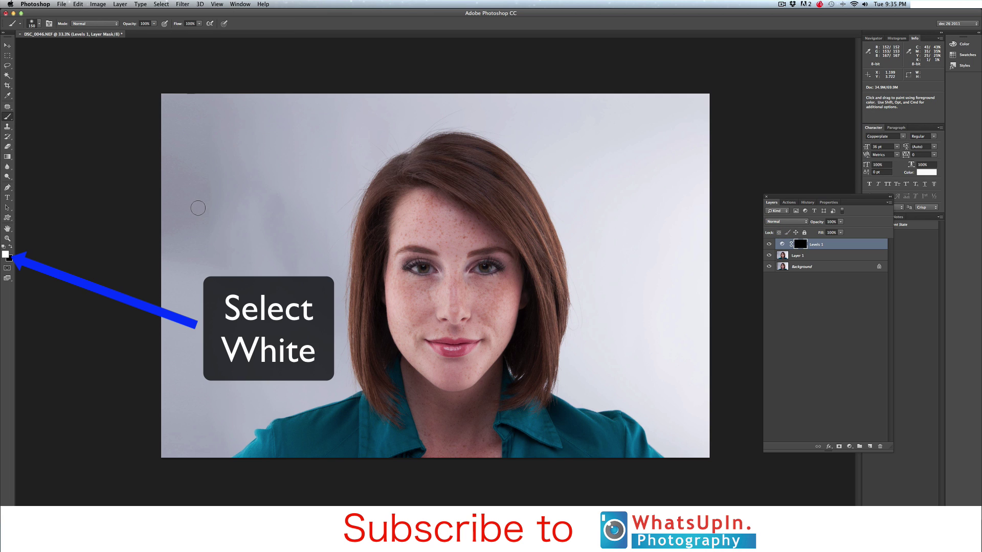
key("bracketright")
key("bracketright")
key("bracketright")
key("bracketright")
key("bracketright")
key("bracketright")
key("bracketright")
mouse_move(215, 147)
left_mouse_down()
mouse_move(208, 121)
mouse_move(148, 116)
mouse_move(258, 185)
mouse_move(307, 156)
mouse_move(220, 182)
mouse_move(255, 105)
mouse_move(286, 125)
mouse_move(347, 129)
mouse_move(315, 252)
mouse_move(318, 368)
mouse_move(287, 371)
mouse_move(293, 230)
mouse_move(165, 176)
mouse_move(240, 121)
mouse_move(427, 106)
mouse_move(303, 186)
left_mouse_up()
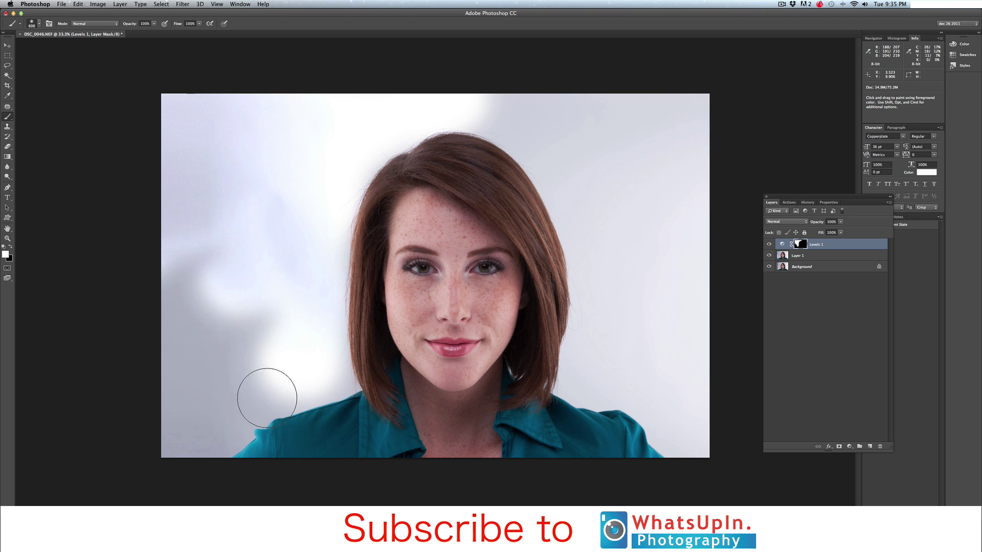
mouse_move(263, 395)
left_mouse_down()
mouse_move(193, 427)
mouse_move(255, 346)
mouse_move(175, 332)
mouse_move(175, 267)
mouse_move(153, 235)
left_mouse_up()
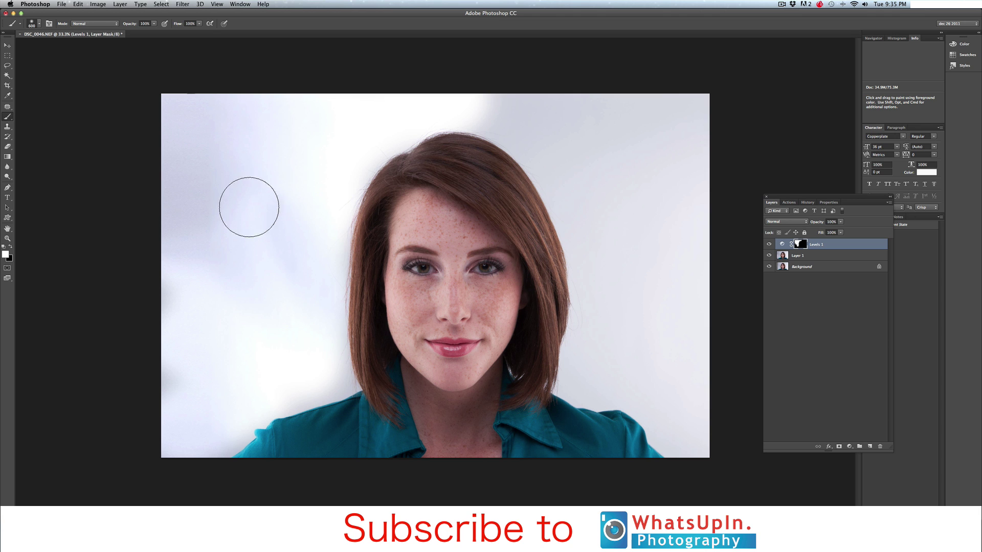
mouse_move(445, 102)
left_mouse_down()
mouse_move(673, 125)
mouse_move(640, 105)
mouse_move(529, 130)
mouse_move(556, 171)
mouse_move(588, 258)
mouse_move(611, 383)
mouse_move(658, 416)
mouse_move(661, 187)
mouse_move(673, 136)
mouse_move(636, 207)
mouse_move(605, 206)
mouse_move(575, 138)
mouse_move(520, 99)
mouse_move(363, 103)
left_mouse_up()
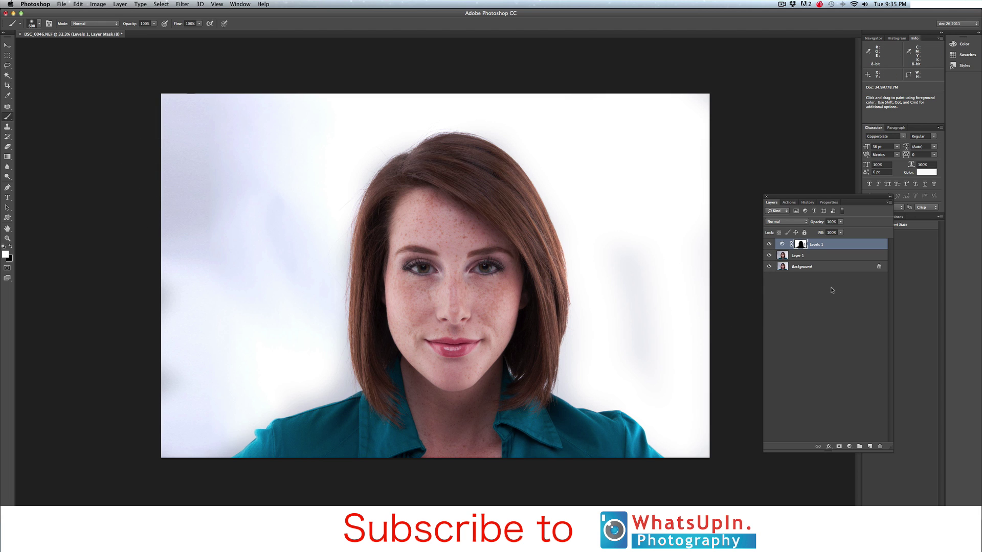
Step: Stamp a merged Layer 2 and add a second Levels layer with the white point lowered
key("super+alt+shift+e")
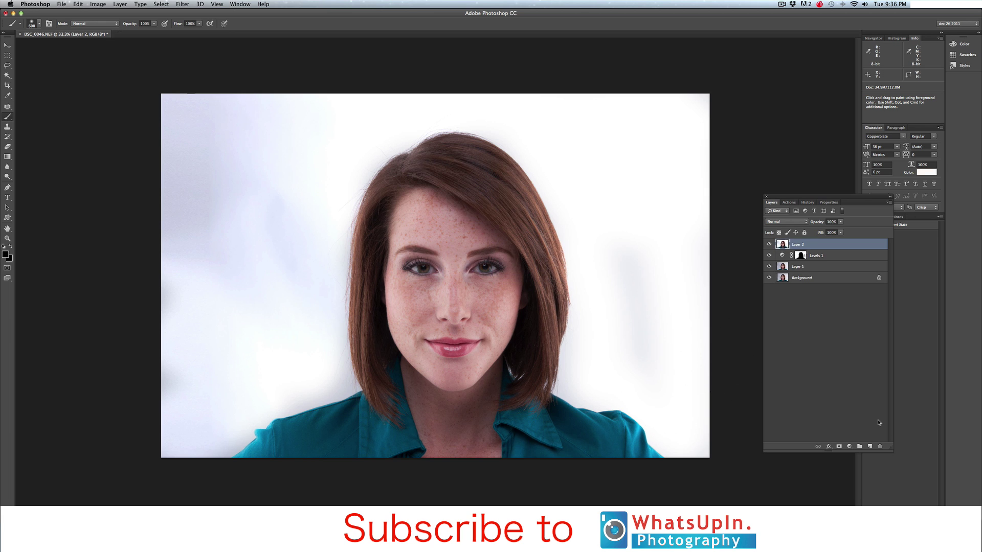
left_click(849, 447)
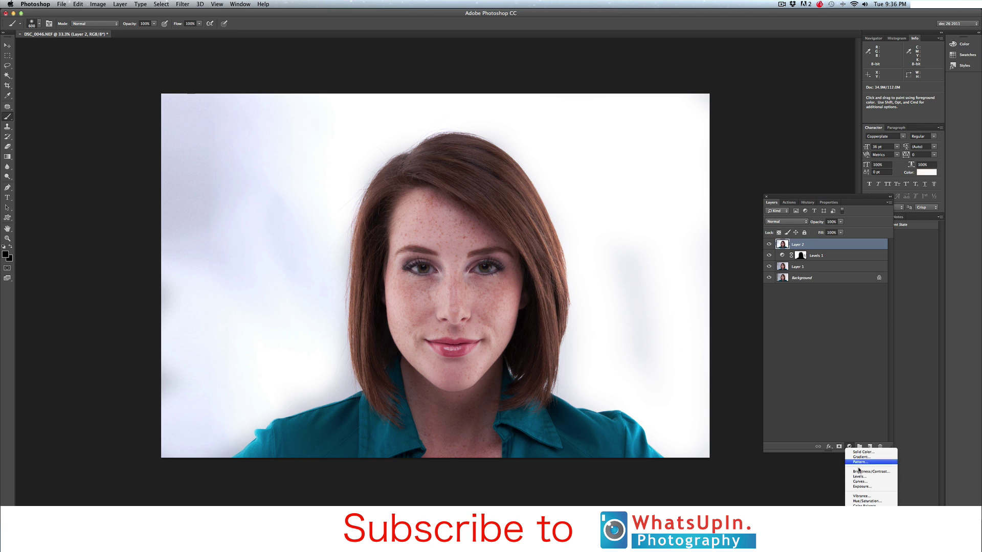
left_click(860, 476)
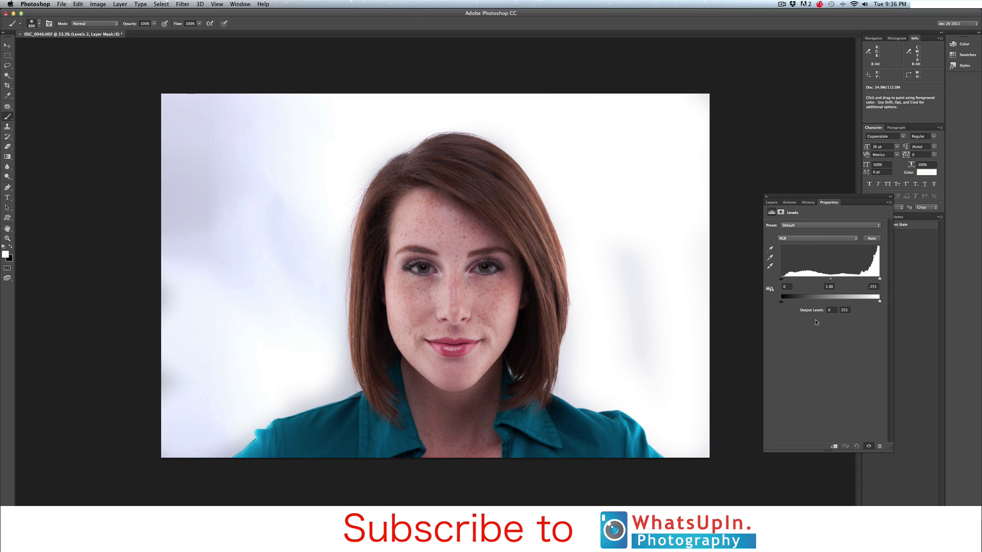
left_click_drag(875, 281, 866, 281)
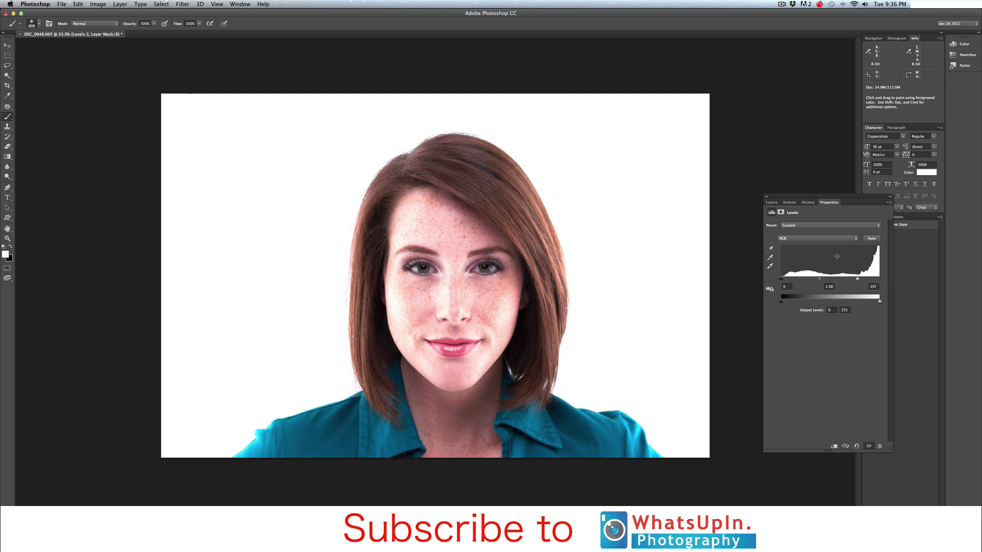
left_click(771, 203)
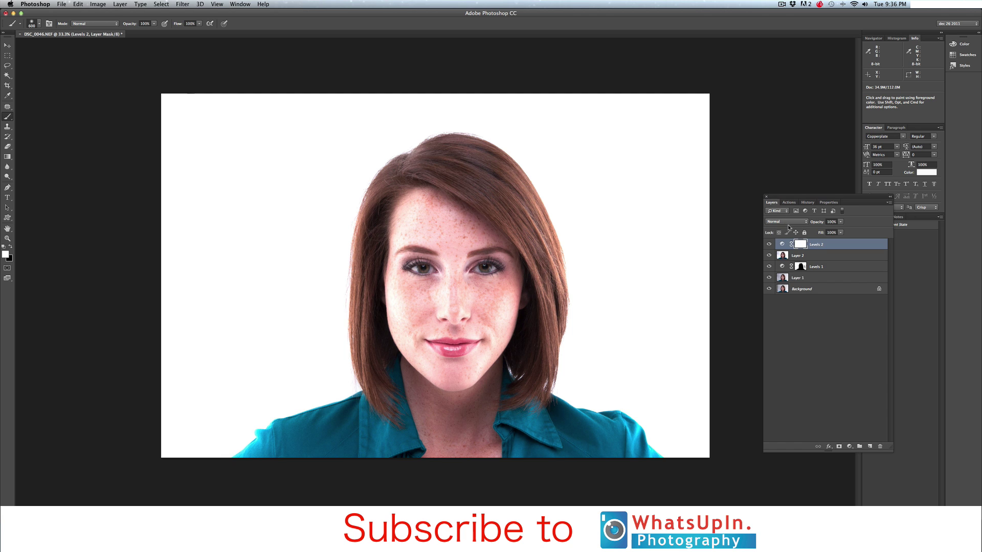
Step: Invert the Levels 2 mask and paint white over the upper-left, lower-left and right-side backdrop
key("super+i")
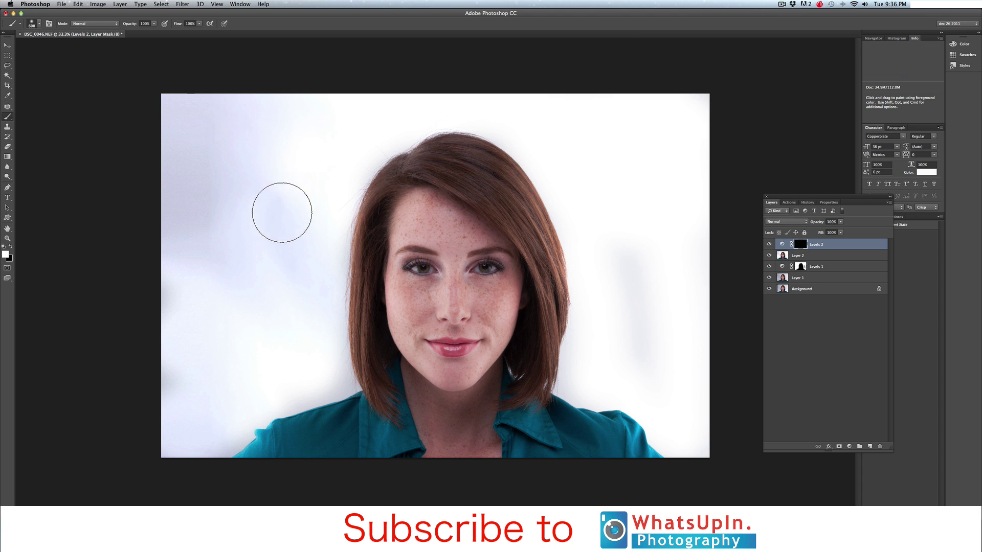
mouse_move(282, 213)
left_mouse_down()
mouse_move(281, 131)
mouse_move(195, 125)
mouse_move(252, 112)
mouse_move(251, 202)
mouse_move(169, 248)
mouse_move(180, 408)
mouse_move(258, 283)
mouse_move(300, 278)
left_mouse_up()
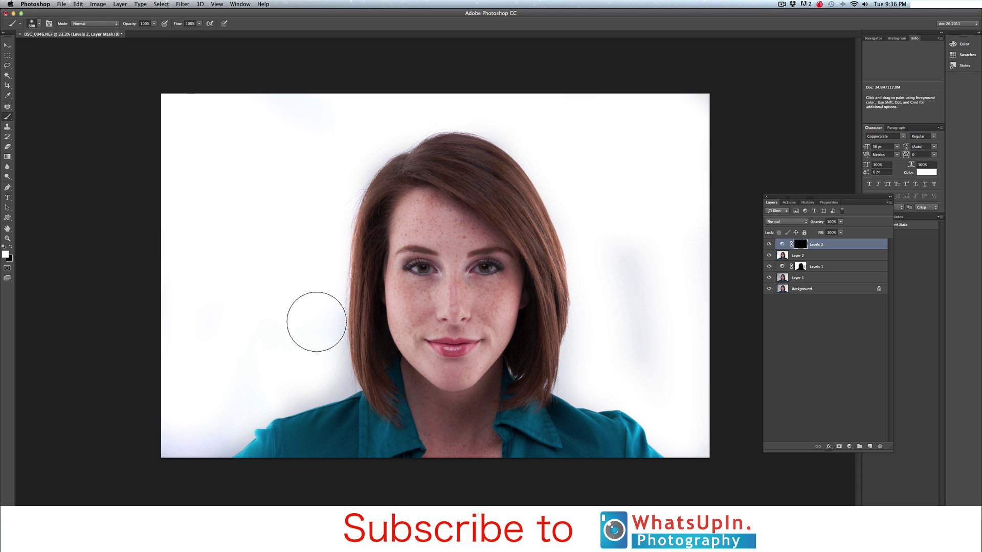
left_click_drag(271, 385, 199, 432)
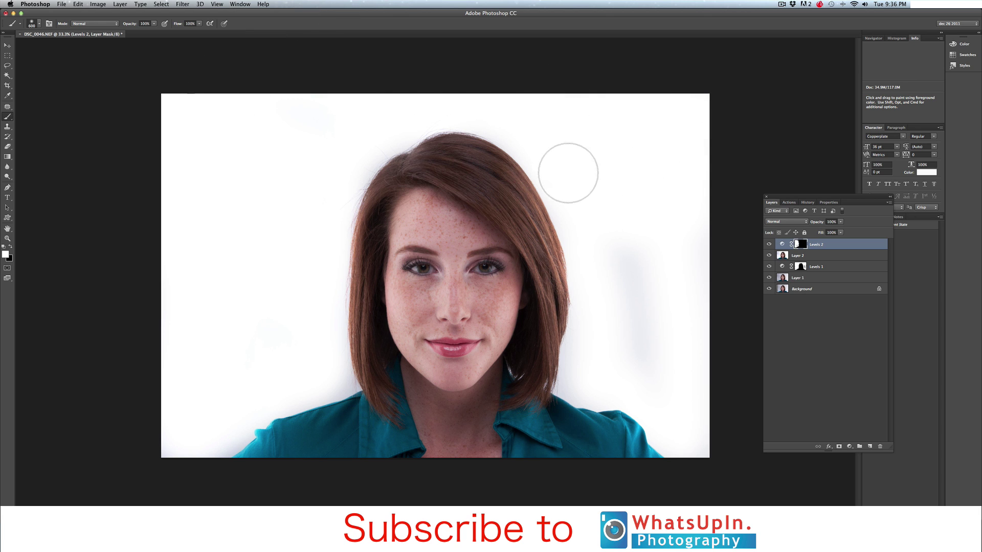
mouse_move(622, 266)
left_mouse_down()
mouse_move(620, 351)
mouse_move(625, 344)
mouse_move(662, 382)
mouse_move(693, 429)
left_mouse_up()
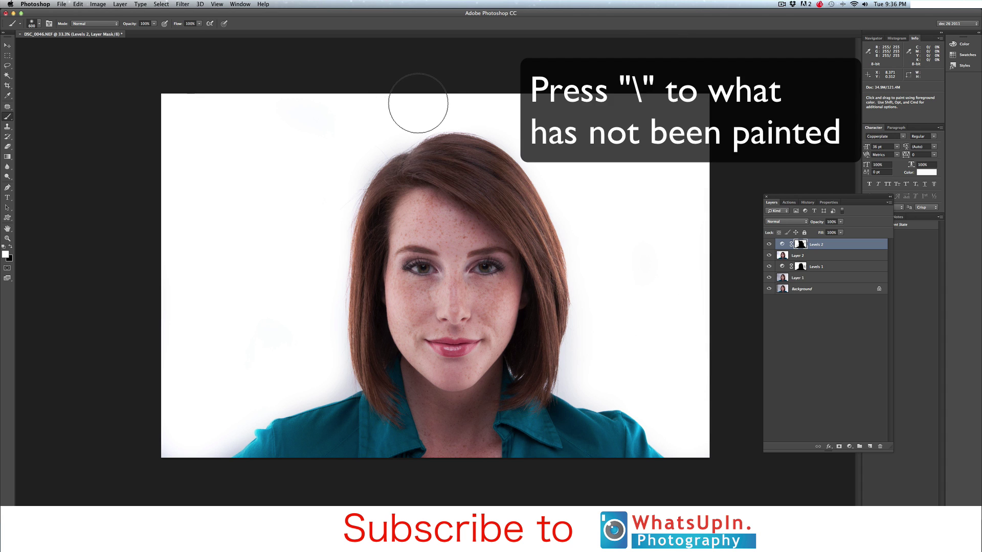
Step: Show the mask as a red overlay and paint out remaining red patches around the head and bottom-left backdrop
key("backslash")
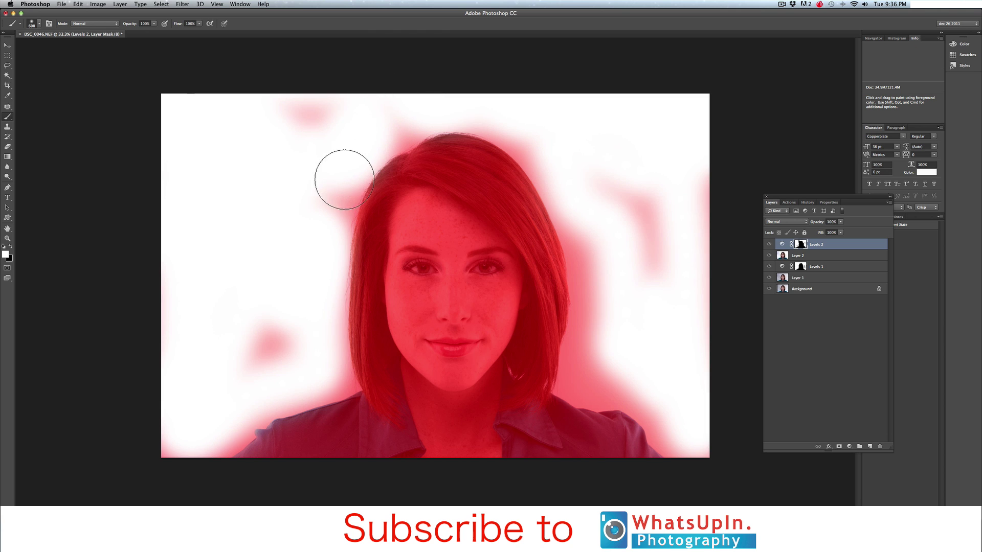
left_click_drag(302, 110, 308, 99)
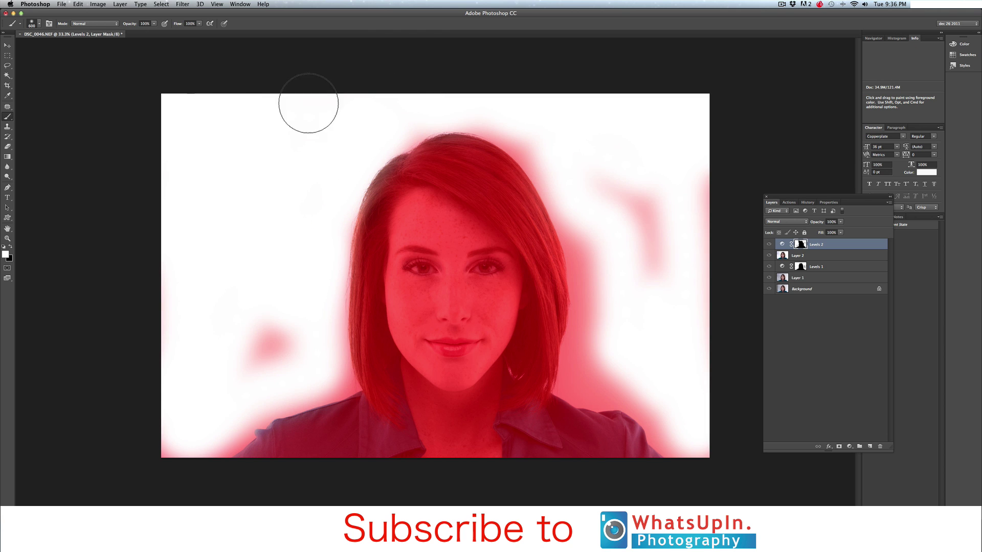
left_click_drag(258, 340, 285, 330)
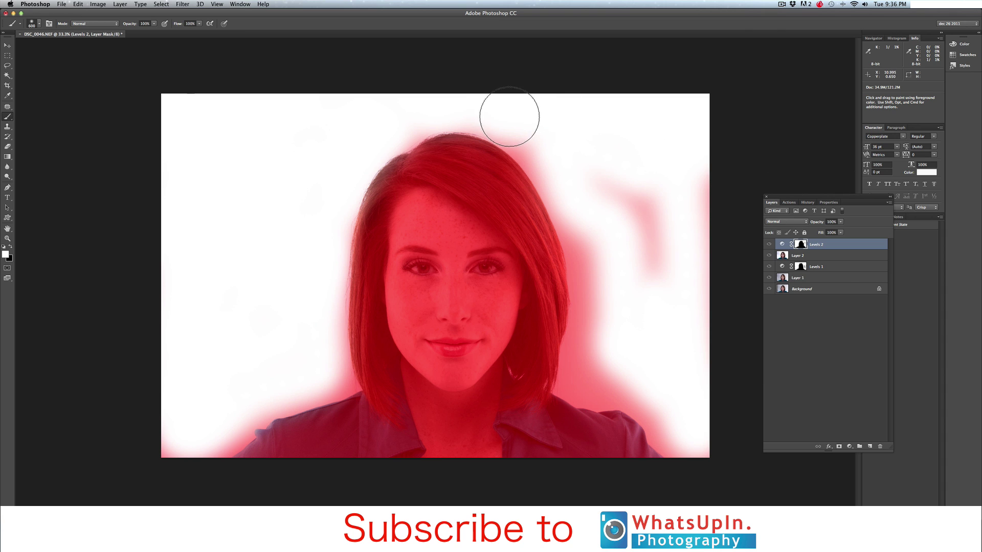
mouse_move(510, 117)
left_mouse_down()
mouse_move(636, 276)
mouse_move(691, 268)
mouse_move(689, 219)
left_mouse_up()
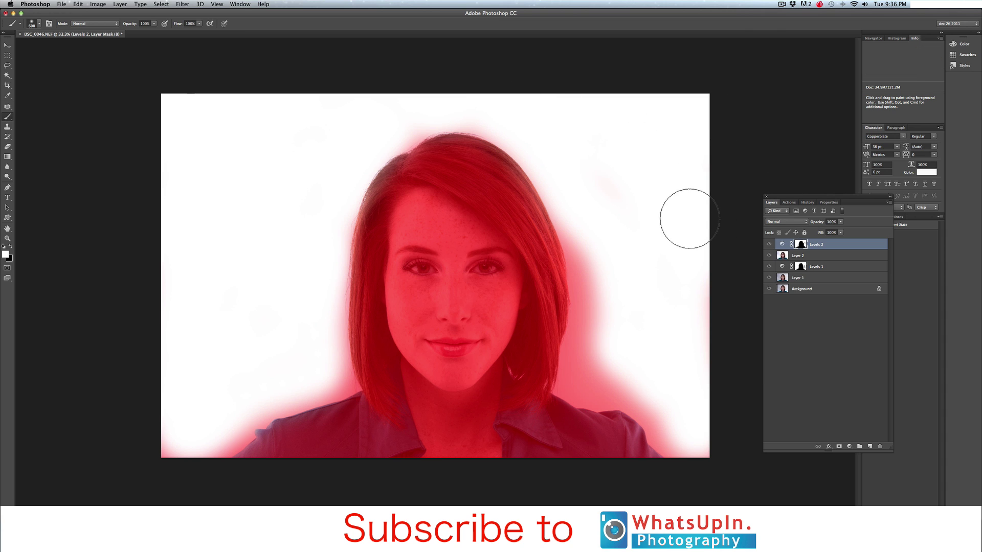
mouse_move(593, 212)
left_mouse_down()
mouse_move(592, 377)
mouse_move(638, 395)
mouse_move(686, 449)
left_mouse_up()
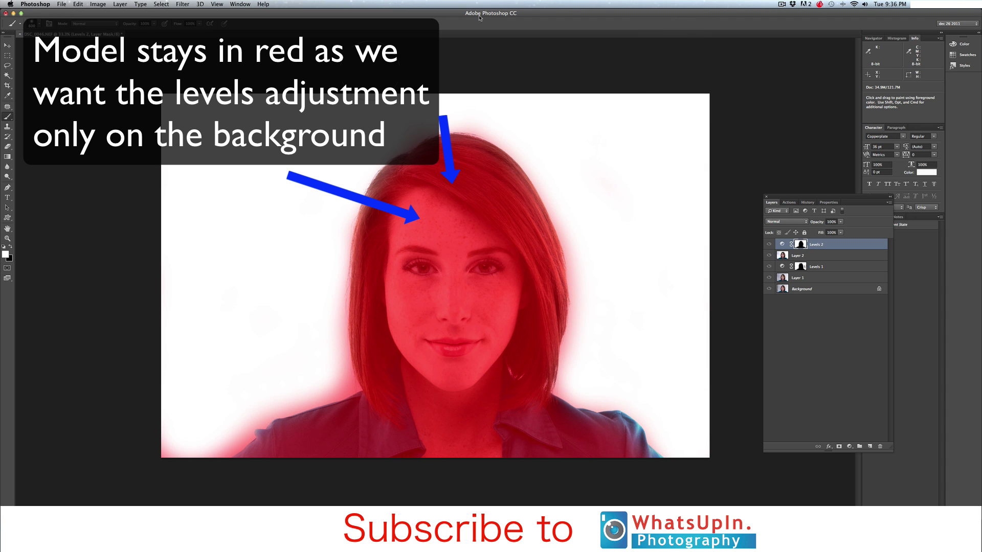
mouse_move(186, 439)
left_mouse_down()
mouse_move(171, 443)
mouse_move(212, 436)
mouse_move(328, 372)
mouse_move(324, 223)
mouse_move(341, 166)
mouse_move(374, 137)
left_mouse_up()
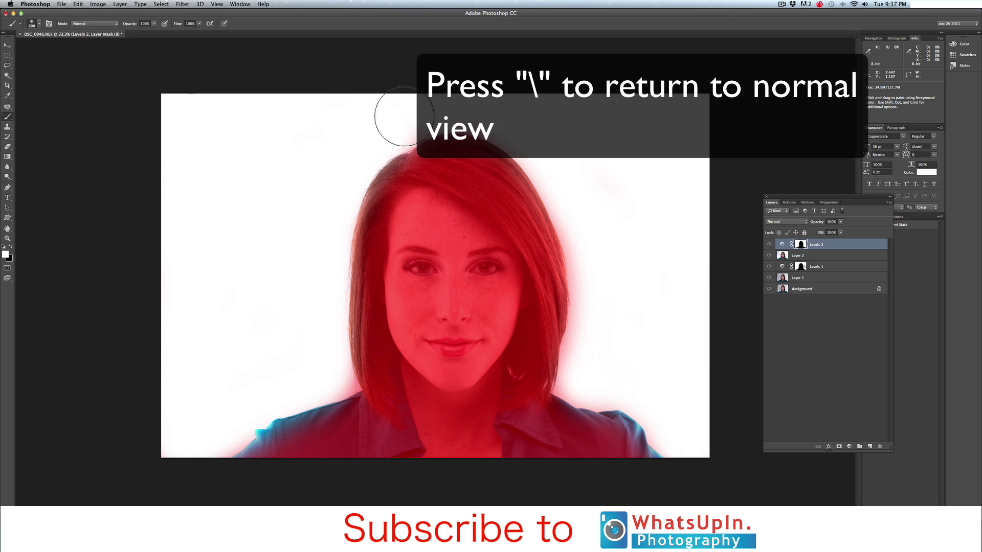
Step: Turn off the red mask overlay with the backslash key
key("backslash")
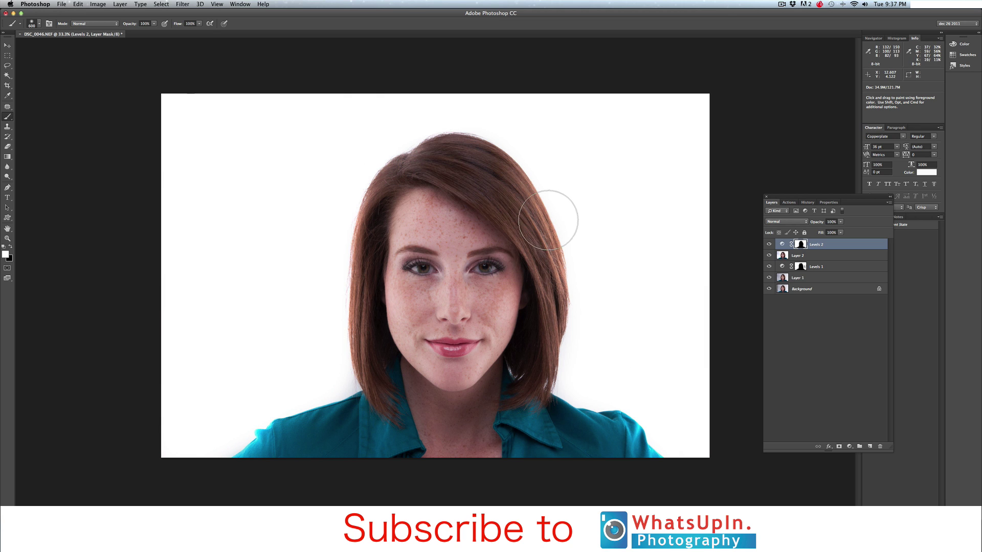